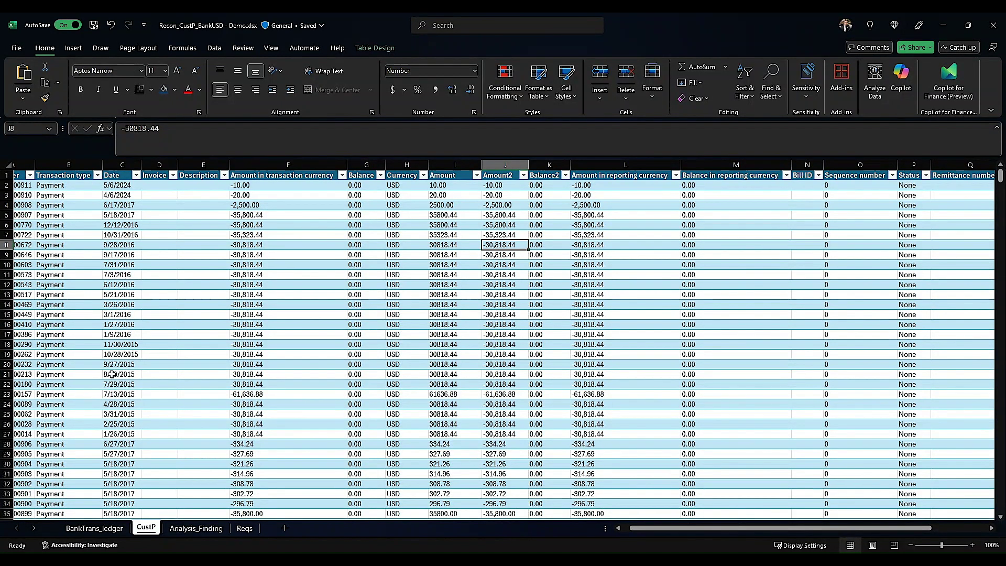
Step: Switch from the CustP sheet to the BankTrans_ledger bank transactions sheet
{"action": "left_click", "coordinate": [95, 528]}
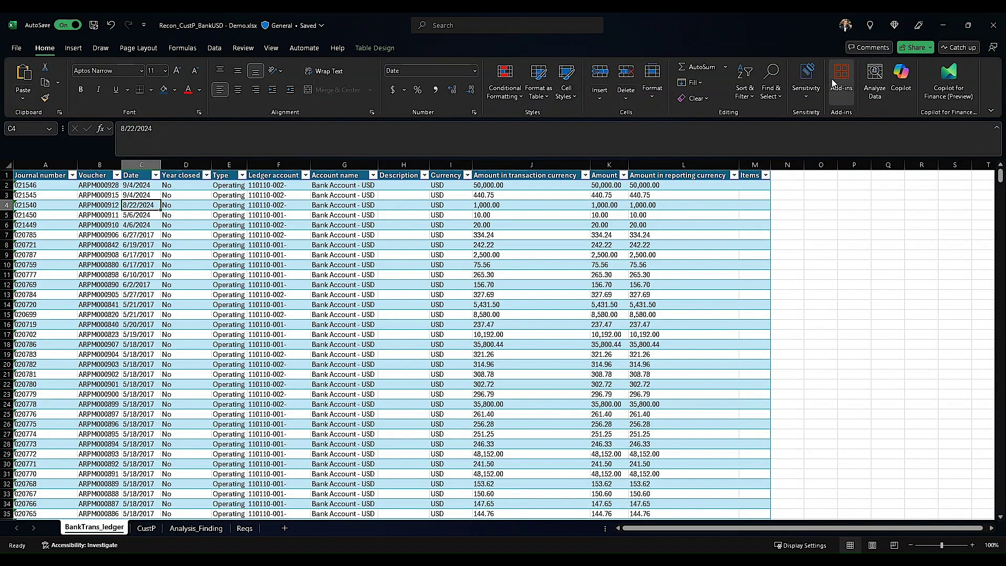
Step: Launch a Copilot for Finance Reconcile data task for BankTrans_ledger against CustP
{"action": "left_click", "coordinate": [949, 88]}
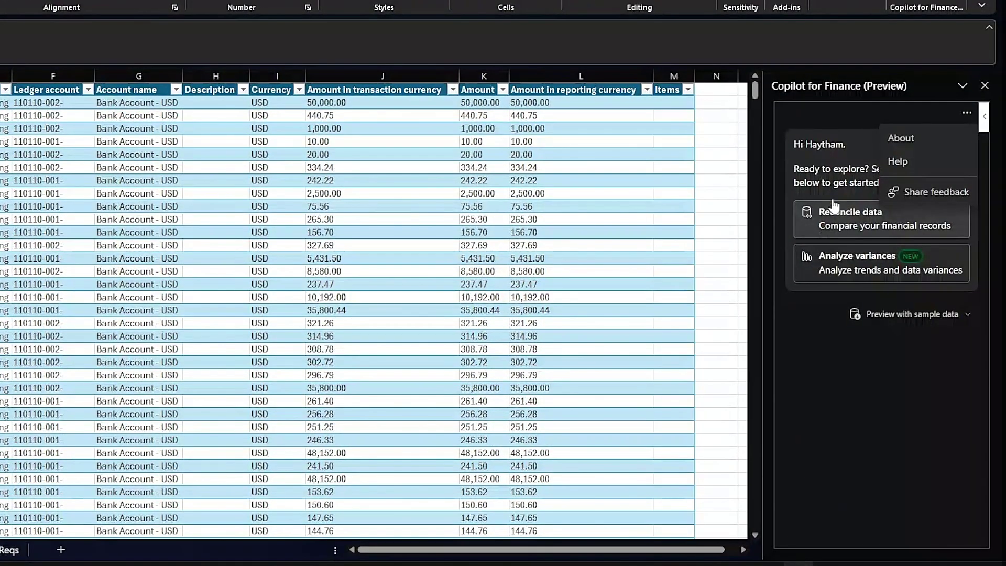
{"action": "left_click", "coordinate": [857, 232]}
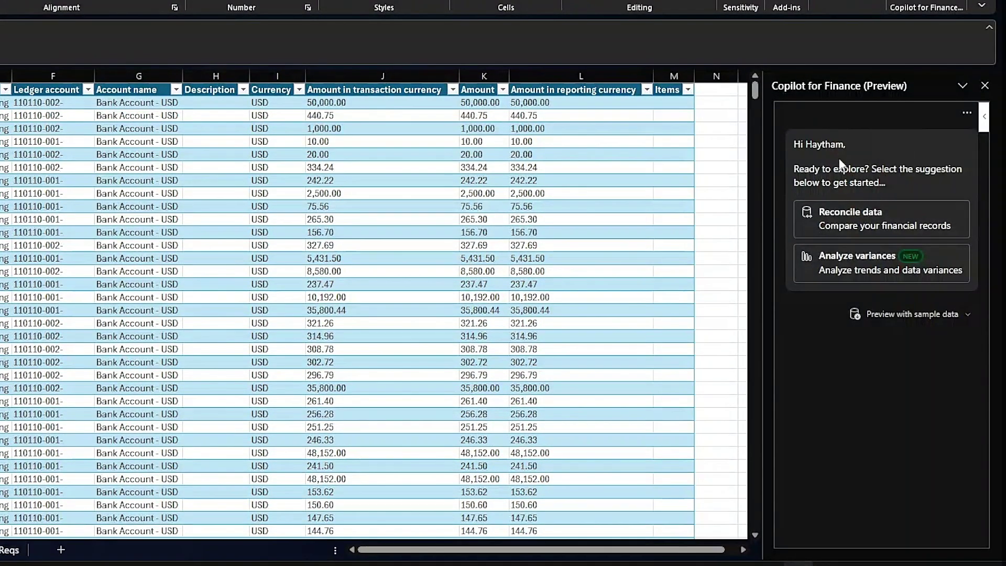
{"action": "left_click", "coordinate": [844, 230]}
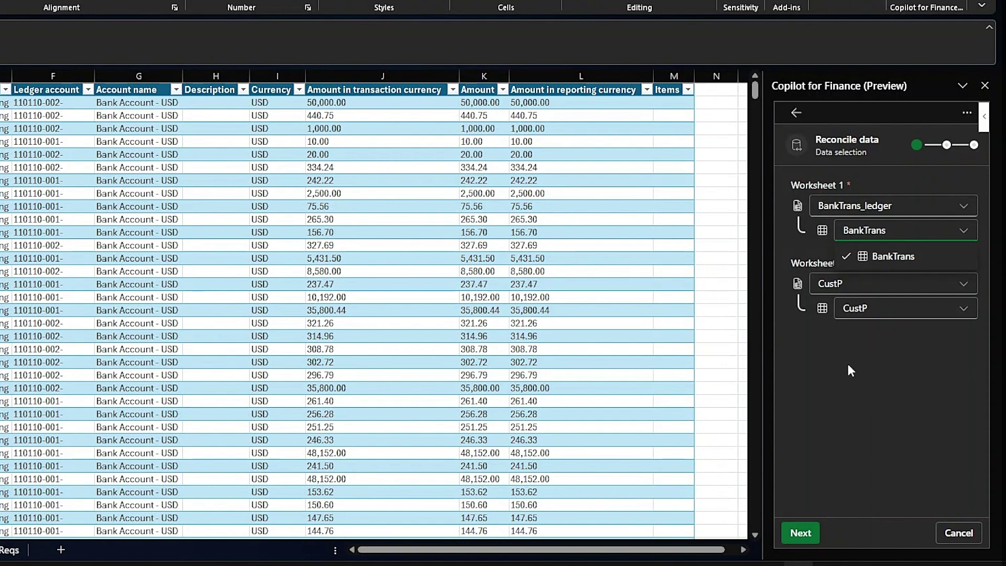
{"action": "left_click", "coordinate": [801, 533]}
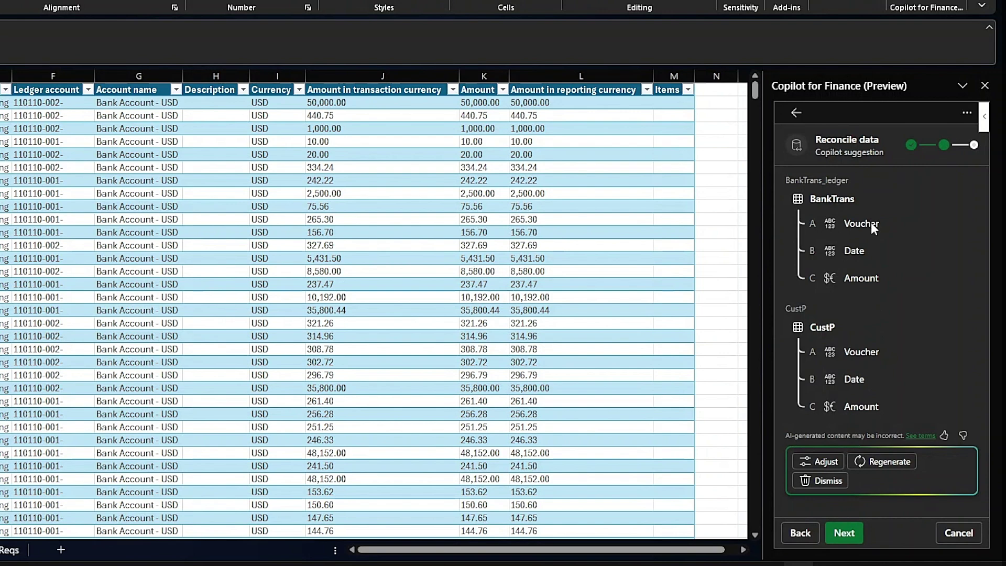
Step: Review the Voucher, Date and Amount match columns unchanged, then generate the reconciliation report
{"action": "left_click", "coordinate": [820, 462]}
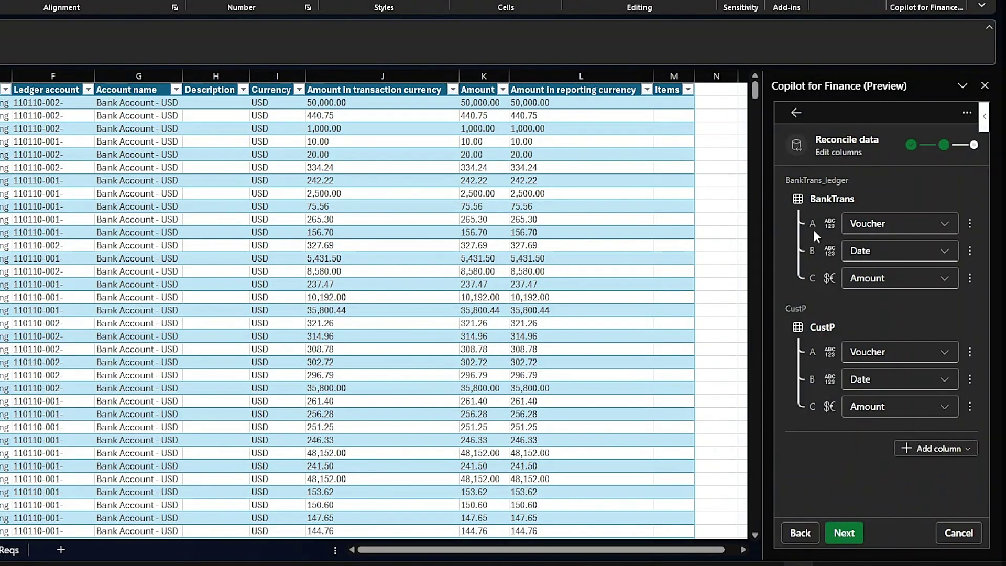
{"action": "left_click", "coordinate": [970, 224]}
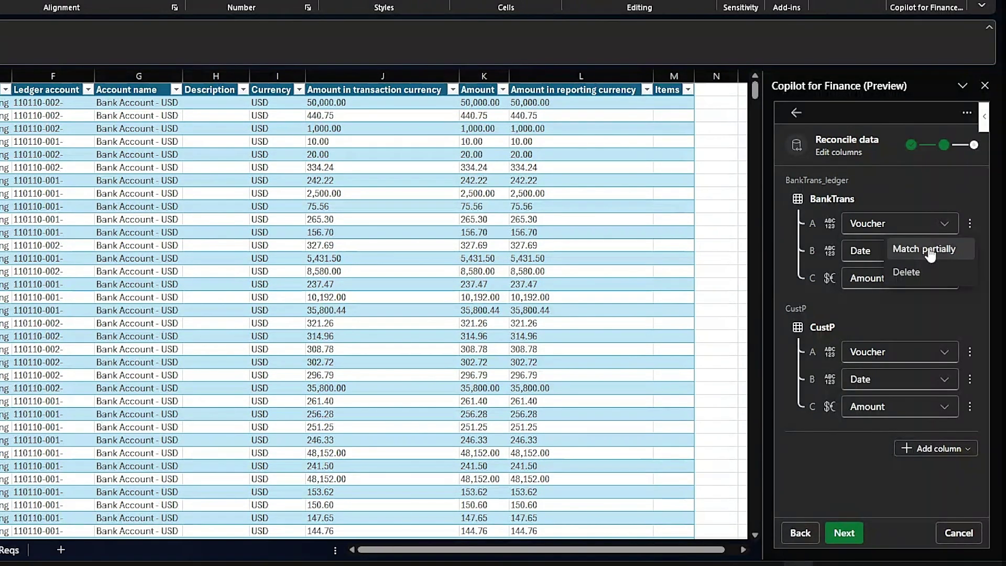
{"action": "left_click", "coordinate": [914, 180]}
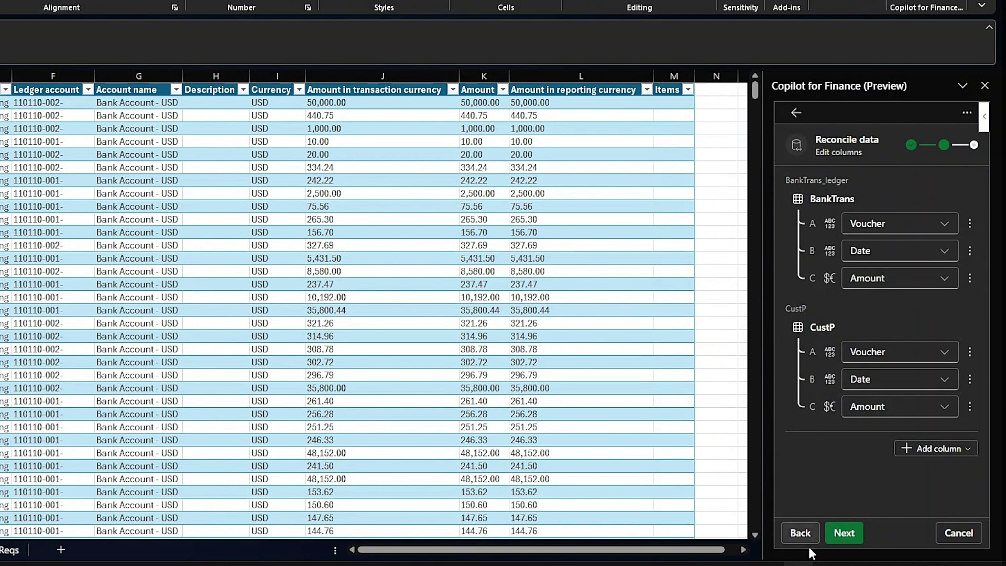
{"action": "left_click", "coordinate": [844, 533]}
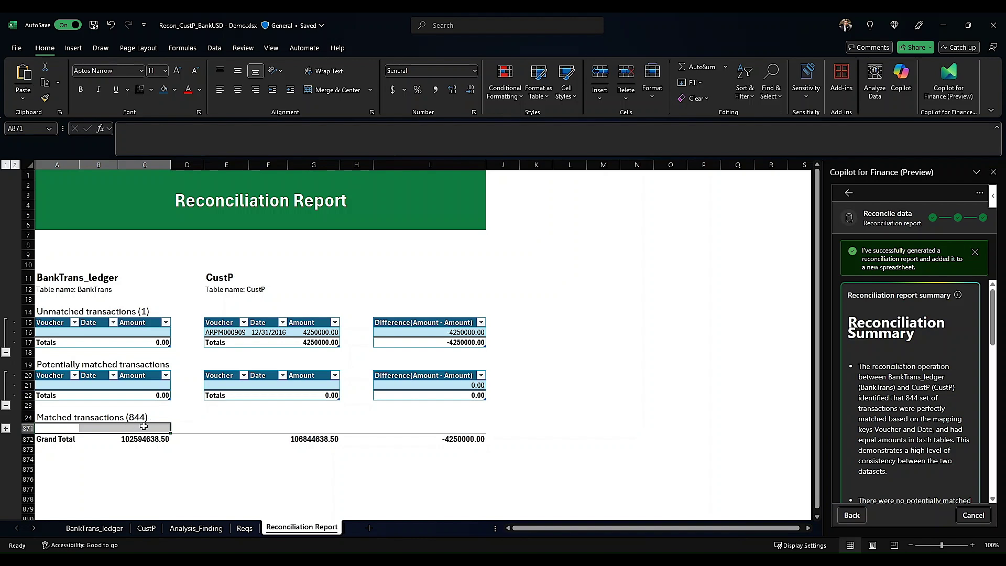
{"action": "scroll", "coordinate": [941, 362], "scroll_direction": "down", "scroll_amount": 2}
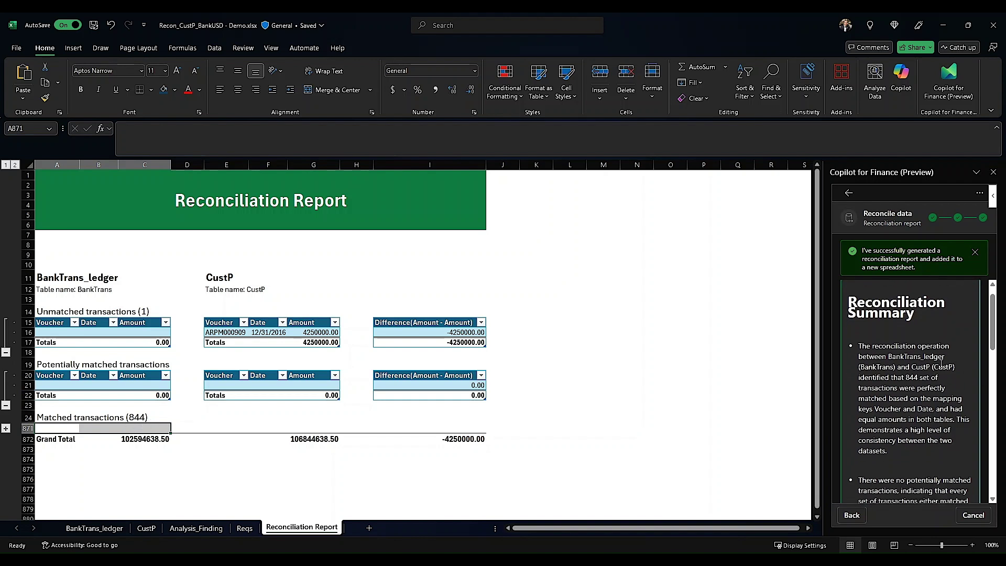
{"action": "scroll", "coordinate": [920, 317], "scroll_direction": "down", "scroll_amount": 2}
{"action": "scroll", "coordinate": [920, 318], "scroll_direction": "down", "scroll_amount": 2}
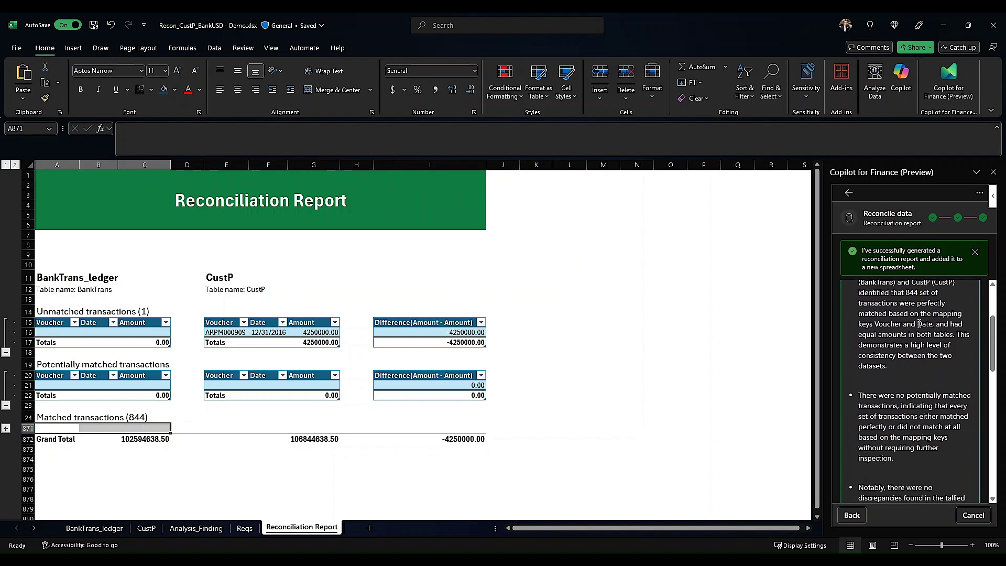
{"action": "scroll", "coordinate": [919, 324], "scroll_direction": "down", "scroll_amount": 2}
{"action": "scroll", "coordinate": [919, 324], "scroll_direction": "down", "scroll_amount": 2}
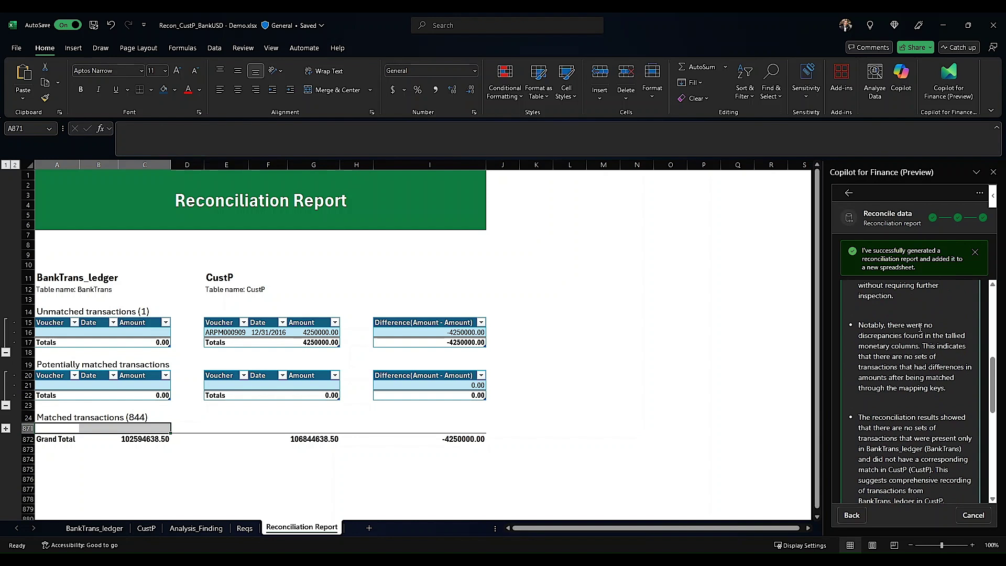
{"action": "scroll", "coordinate": [919, 324], "scroll_direction": "down", "scroll_amount": 2}
{"action": "scroll", "coordinate": [919, 323], "scroll_direction": "down", "scroll_amount": 2}
{"action": "scroll", "coordinate": [920, 329], "scroll_direction": "down", "scroll_amount": 2}
{"action": "scroll", "coordinate": [920, 329], "scroll_direction": "down", "scroll_amount": 3}
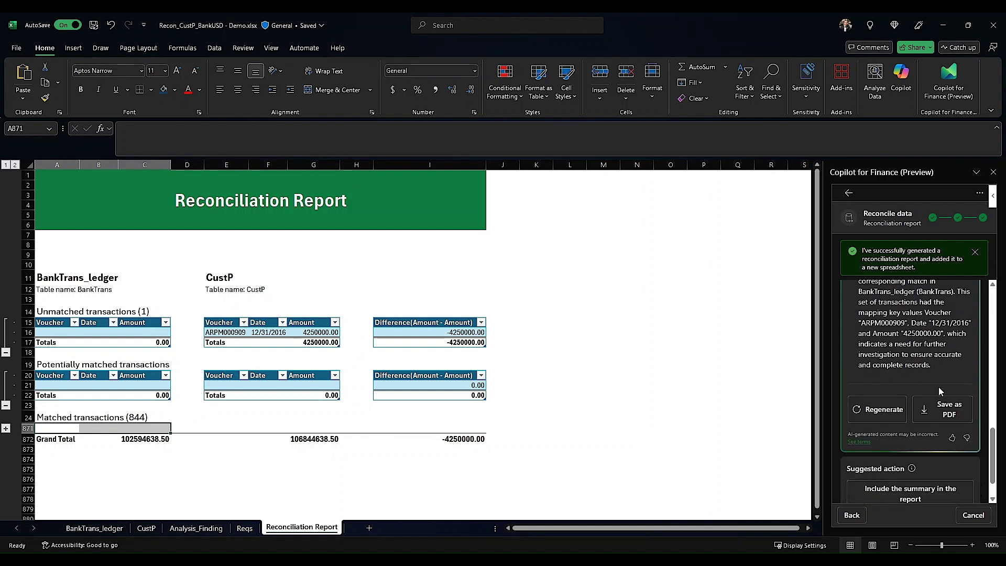
{"action": "scroll", "coordinate": [933, 414], "scroll_direction": "down", "scroll_amount": 2}
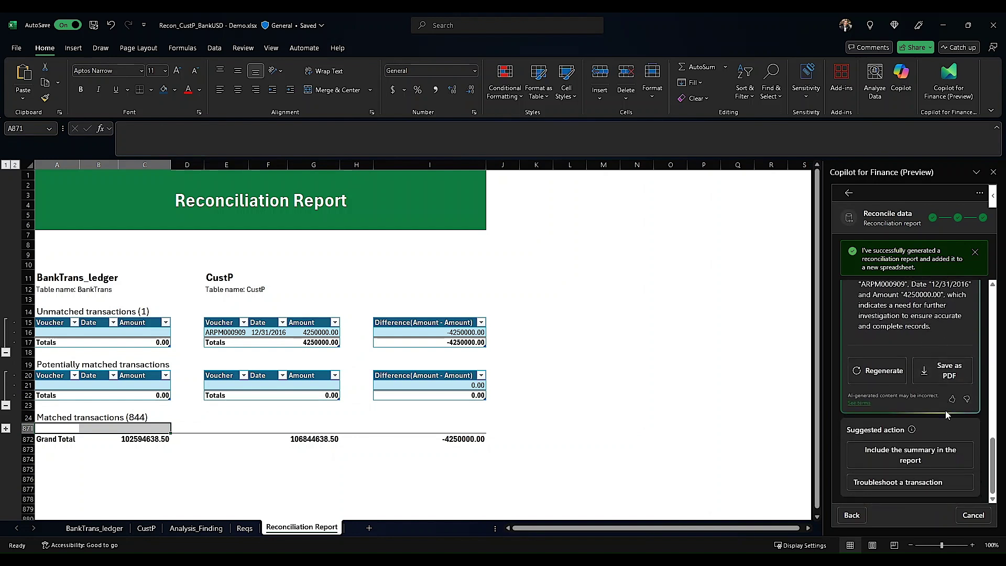
Step: Include Copilot's summary below the Grand Total, then begin troubleshooting a transaction
{"action": "left_click", "coordinate": [887, 460]}
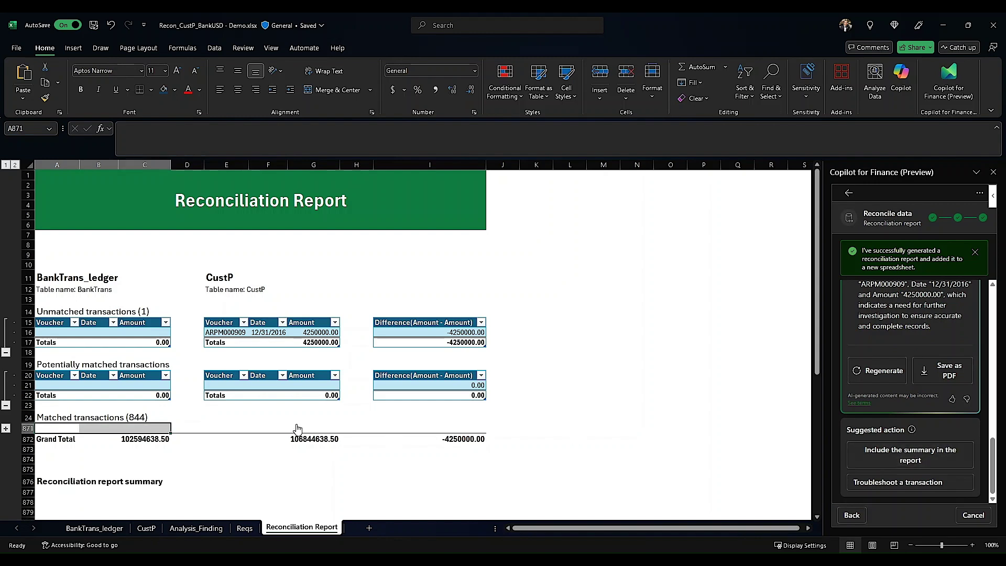
{"action": "scroll", "coordinate": [354, 386], "scroll_direction": "down", "scroll_amount": 3}
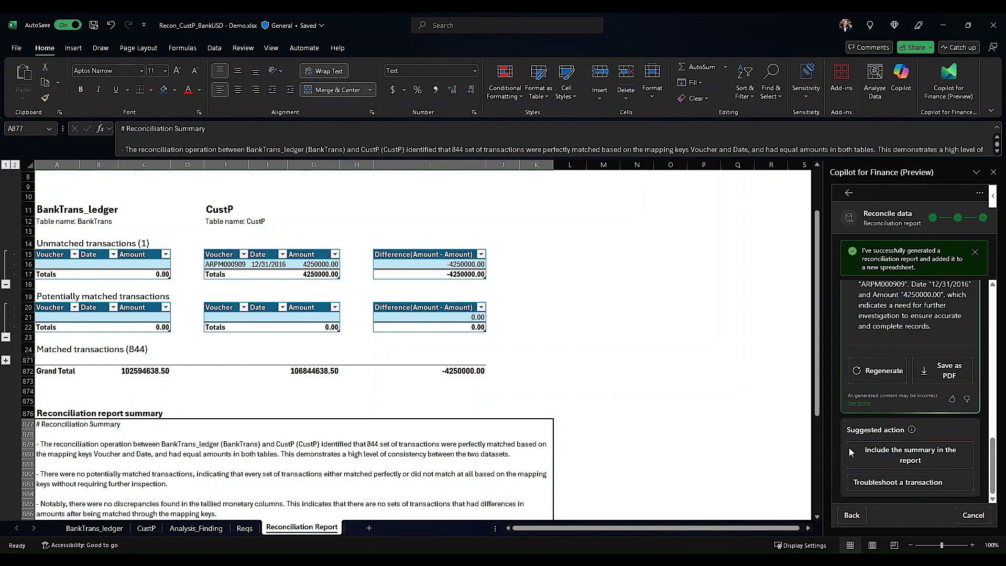
{"action": "left_click", "coordinate": [884, 482]}
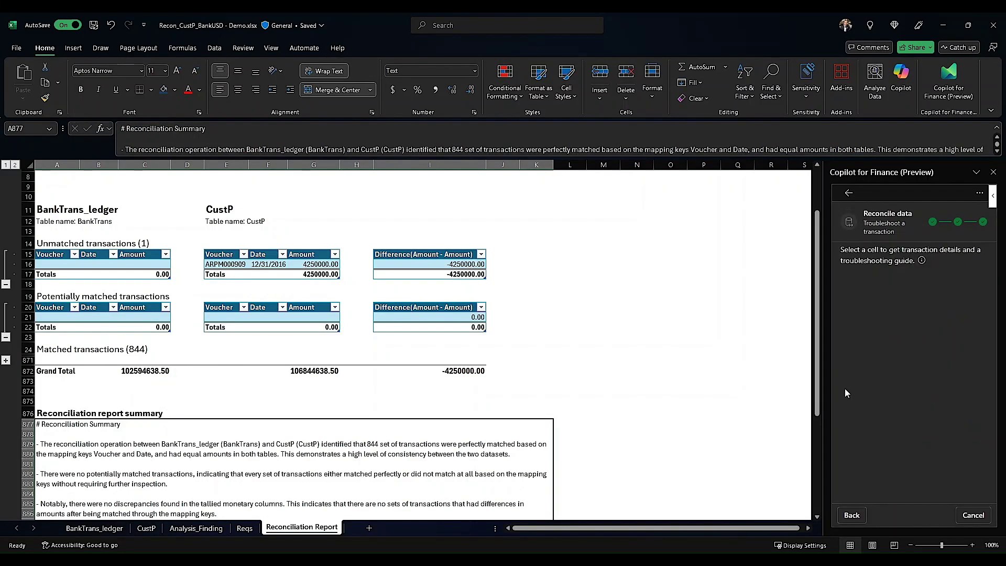
Step: Select the unmatched 4250000.00 amount in G16 to get Copilot's ARPM000909 explanation
{"action": "left_click", "coordinate": [318, 265]}
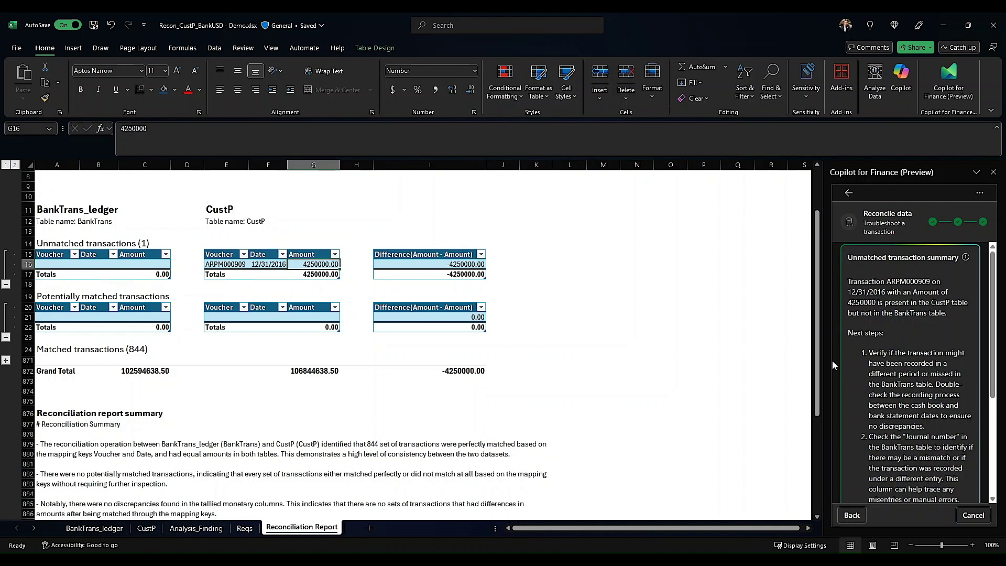
{"action": "scroll", "coordinate": [953, 387], "scroll_direction": "down", "scroll_amount": 2}
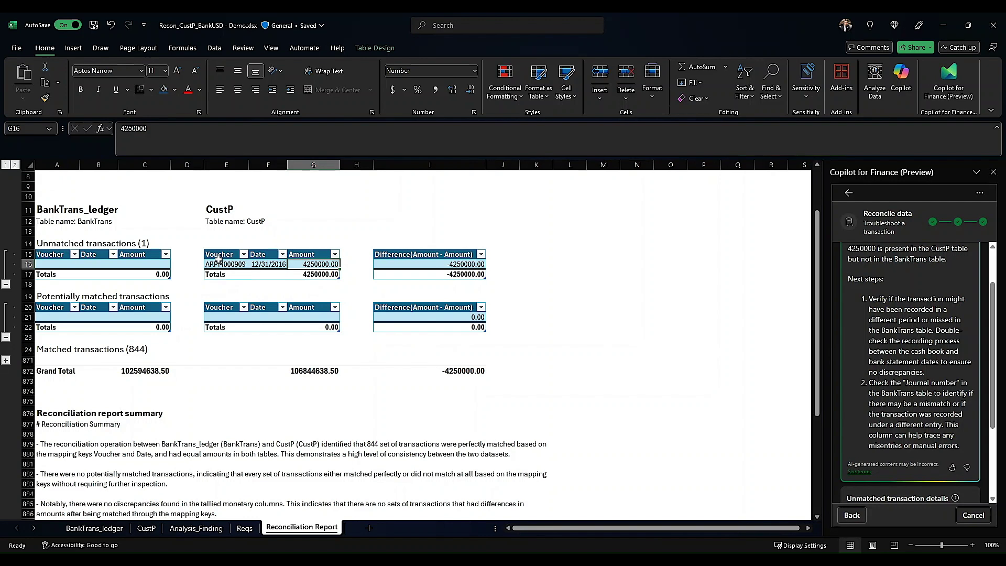
{"action": "left_click", "coordinate": [196, 528]}
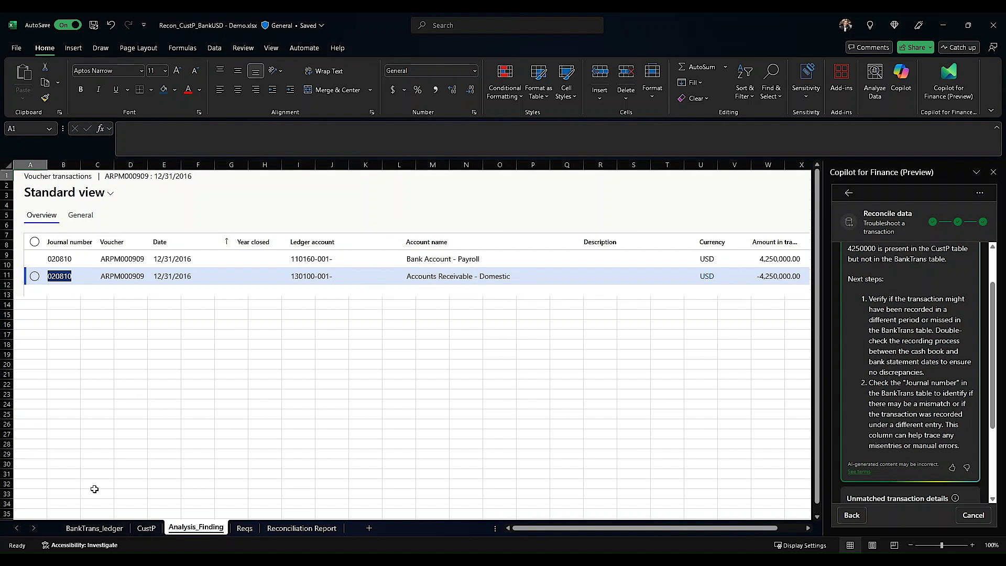
{"action": "left_click", "coordinate": [301, 527]}
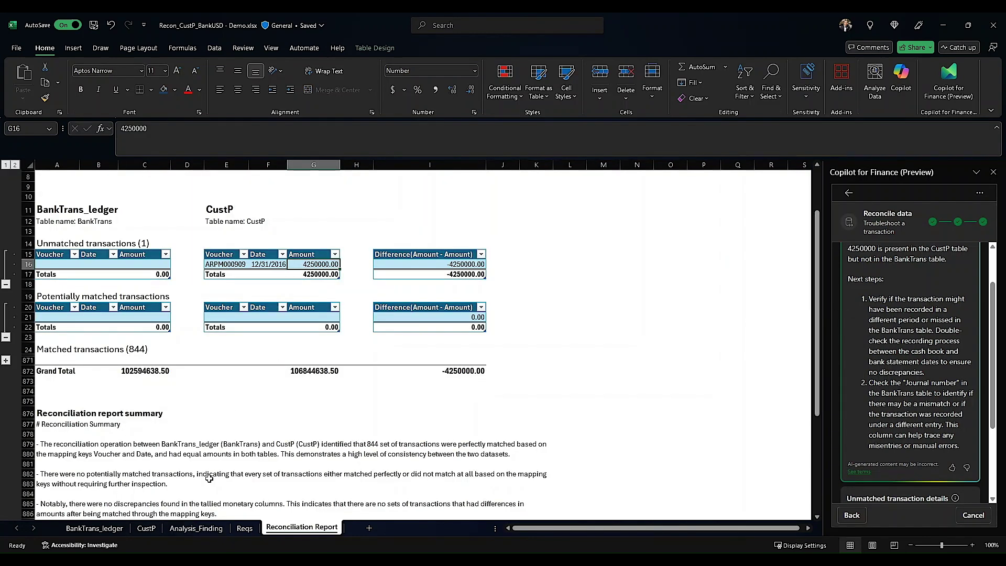
Step: Switch to the Reqs sheet of Copilot for Finance requirements and limits
{"action": "left_click", "coordinate": [244, 527]}
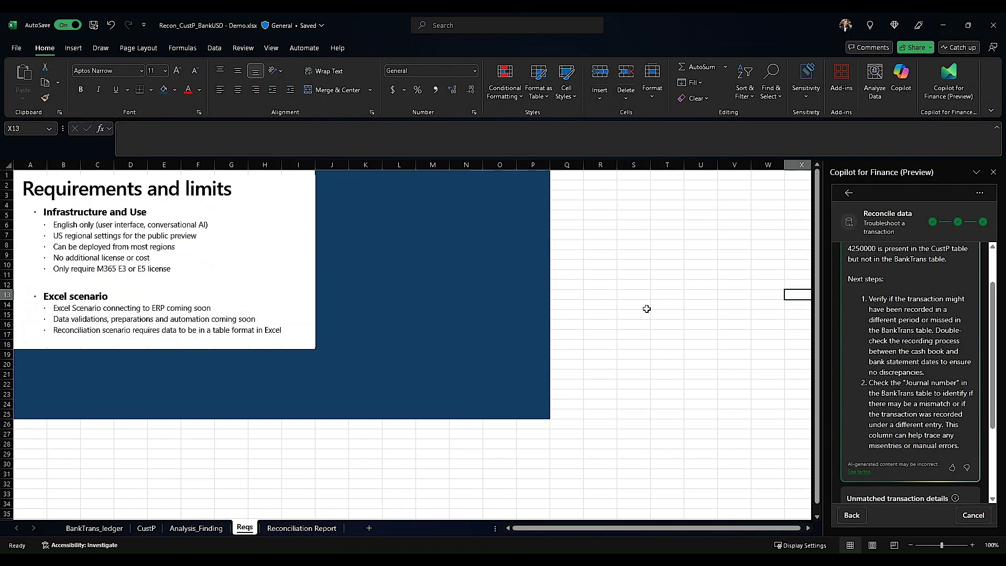